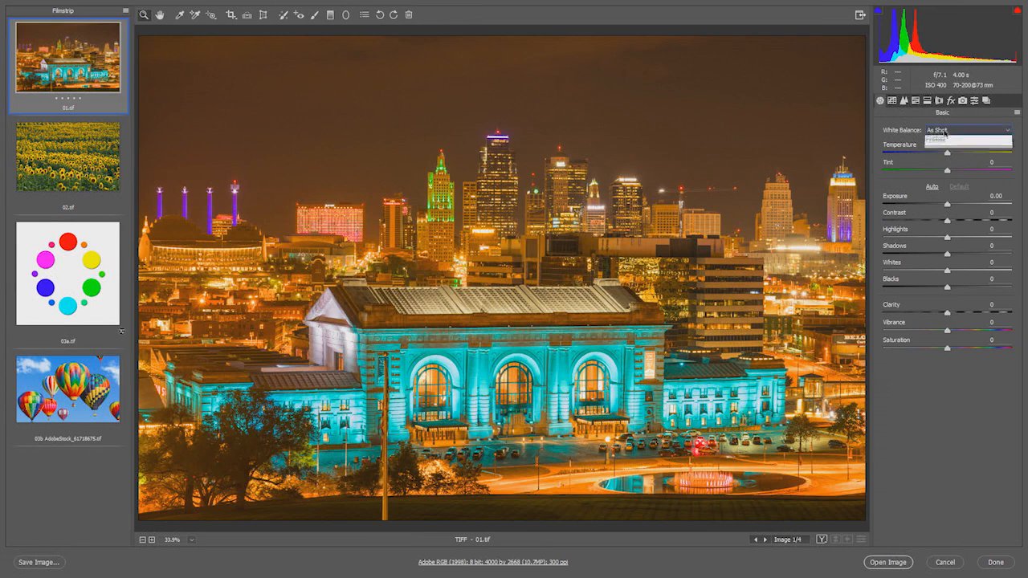
- Try the Auto white balance on the night skyline image 01.tif and restore As Shot
left_click(935, 149)
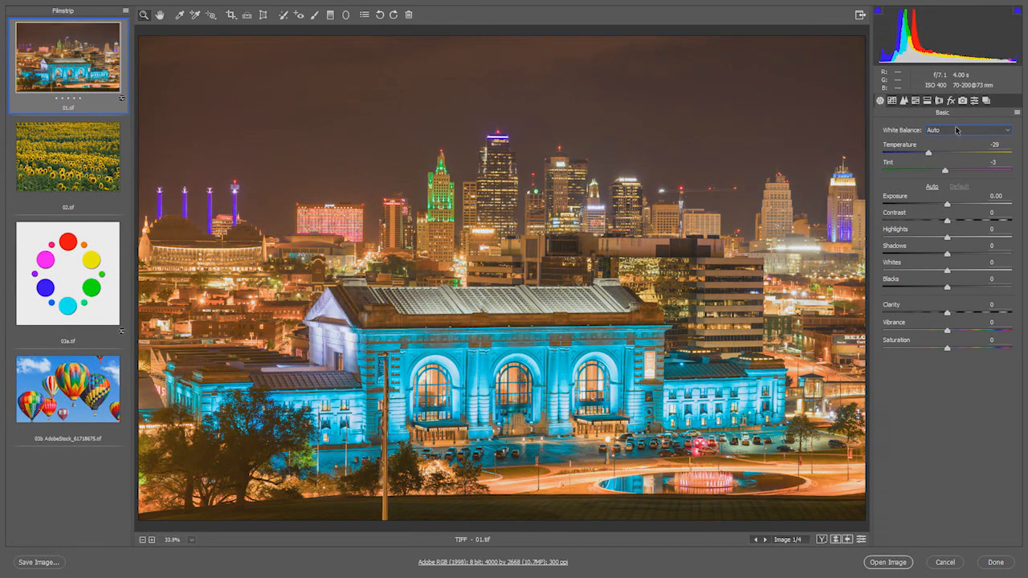
left_click(954, 131)
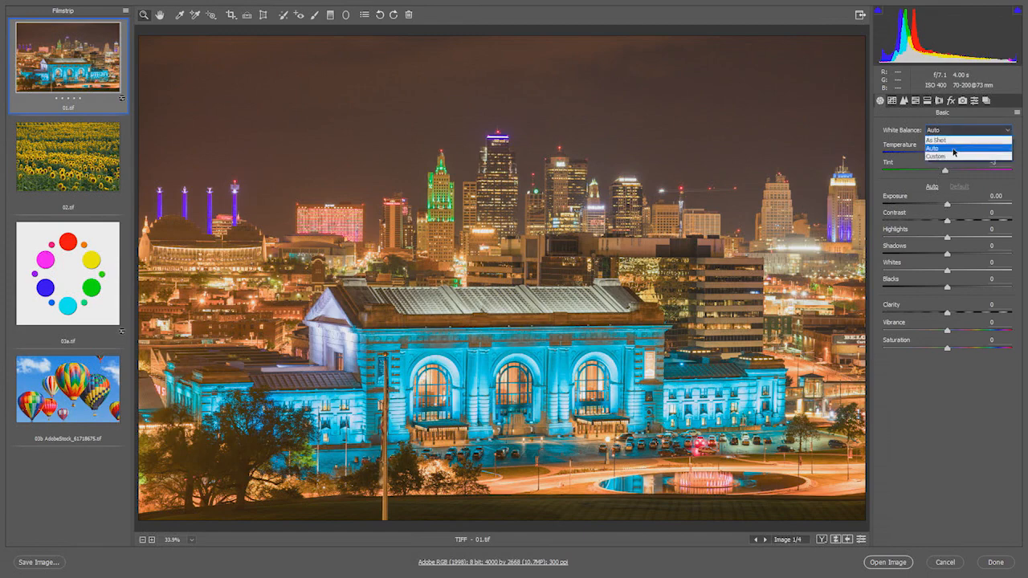
left_click(945, 139)
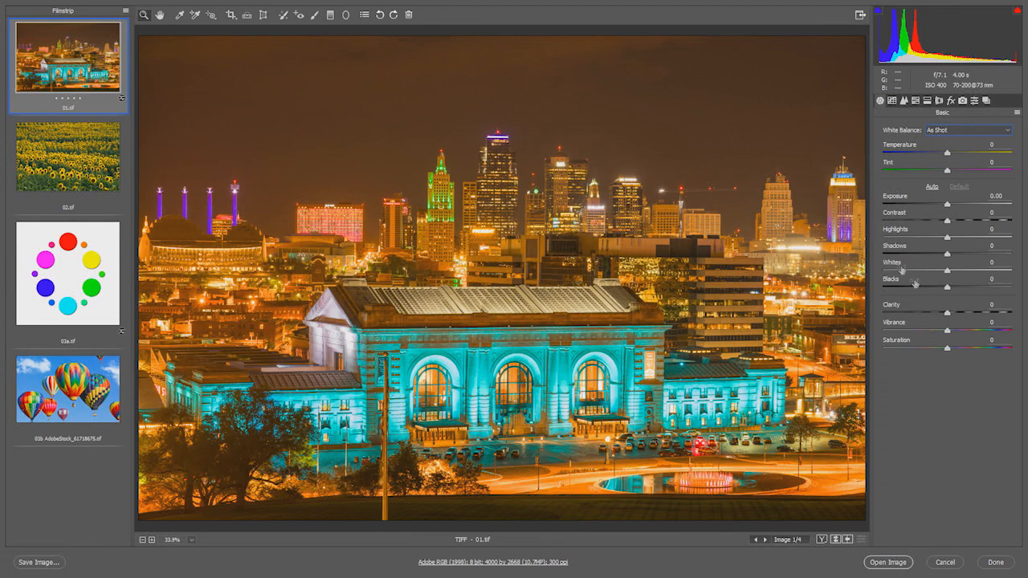
- Raise the skyline image's Saturation to +100 to expose the colour cast, and correct it with Temperature -45 and Tint -11
left_click_drag(948, 350, 1015, 356)
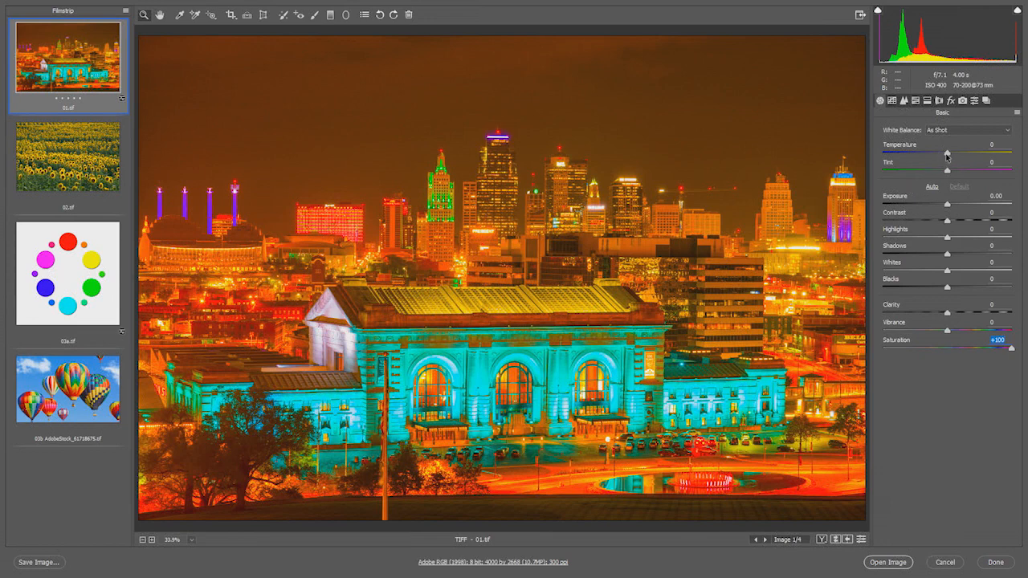
left_click_drag(946, 155, 918, 159)
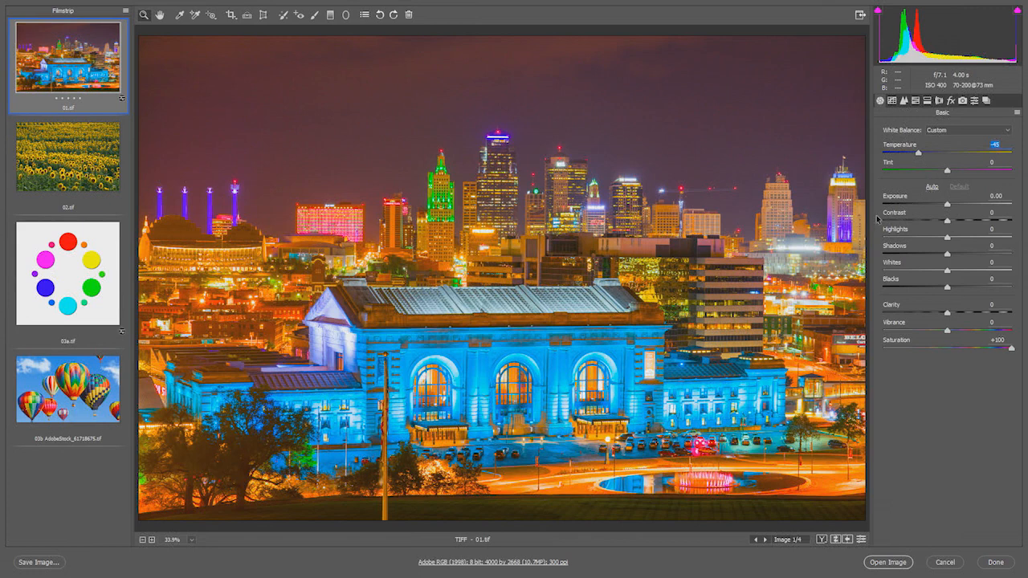
left_click(946, 172)
left_click_drag(946, 172, 939, 174)
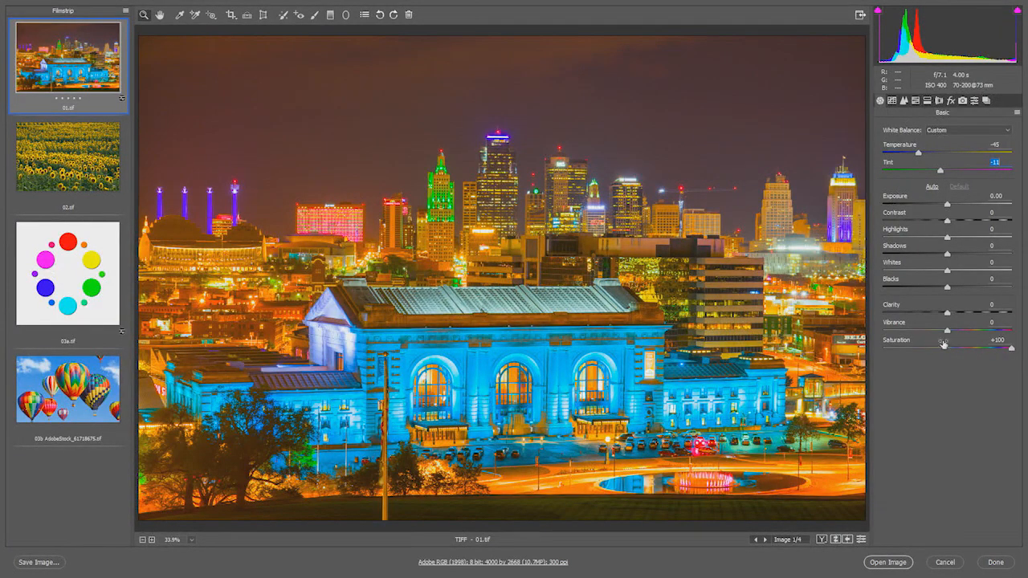
- Reset the skyline image's Saturation to 0 and compare the corrected version with the default settings, ending on the defaults
left_click_drag(1007, 341, 986, 343)
type("0")
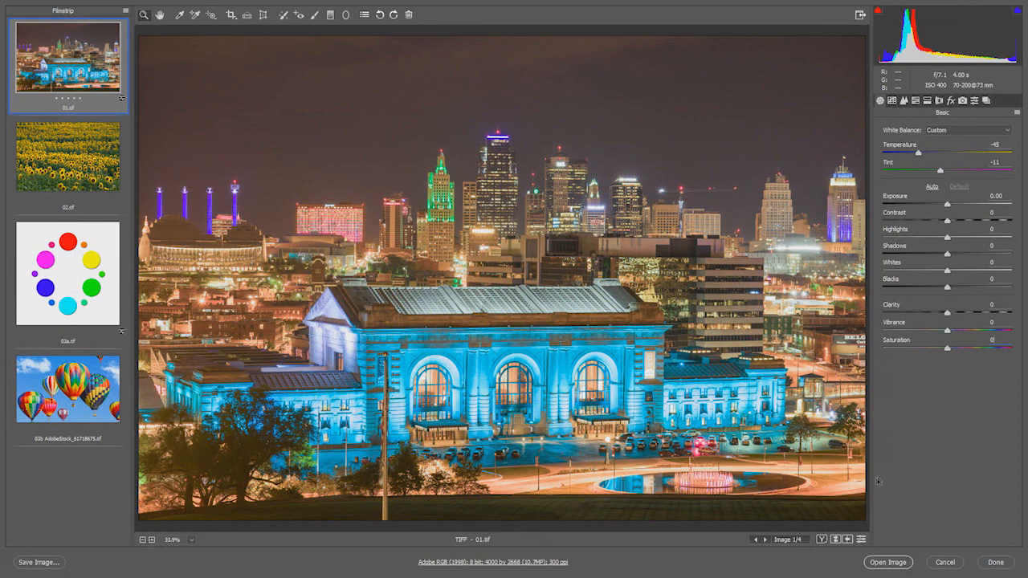
left_click(861, 541)
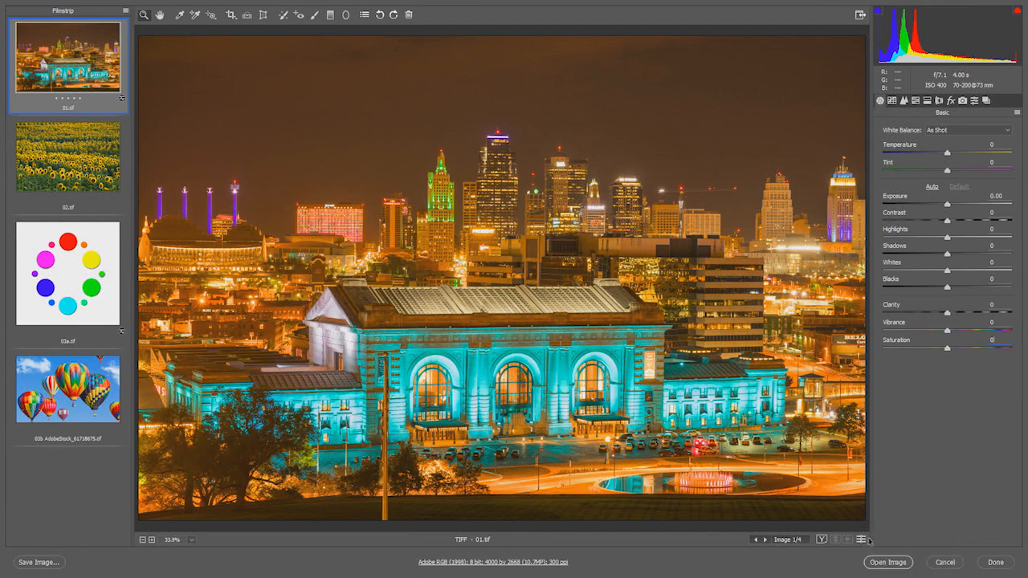
left_click(861, 539)
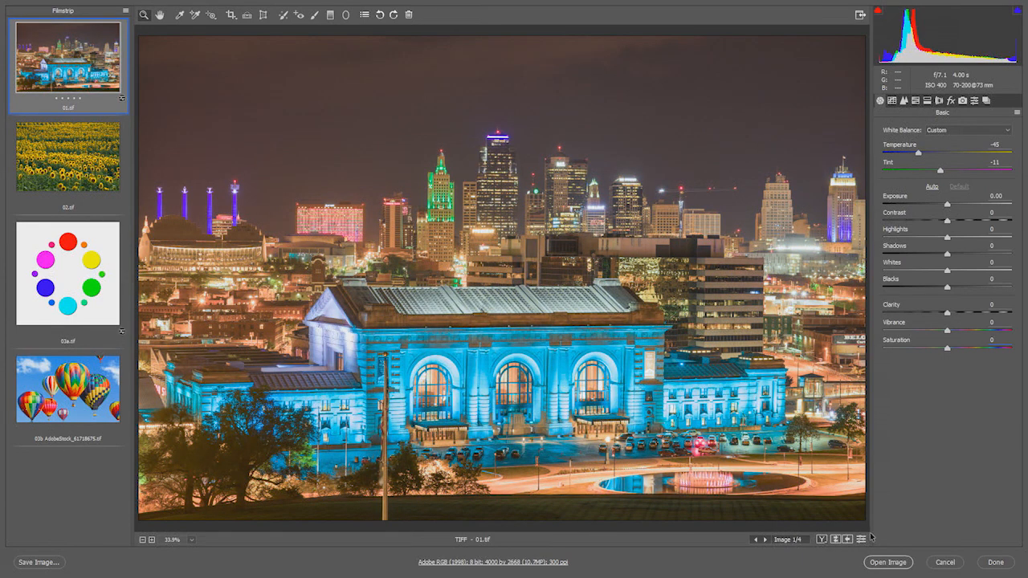
left_click(861, 536)
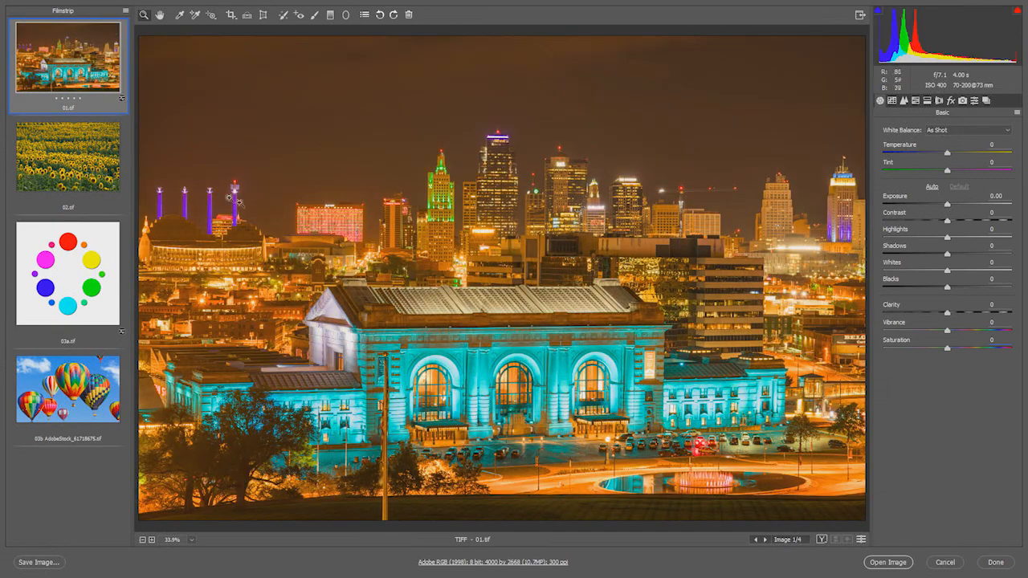
- On the sunflower image 02.tif, raise Saturation to +100 to judge the cast and set Temperature to +18
left_click(93, 159)
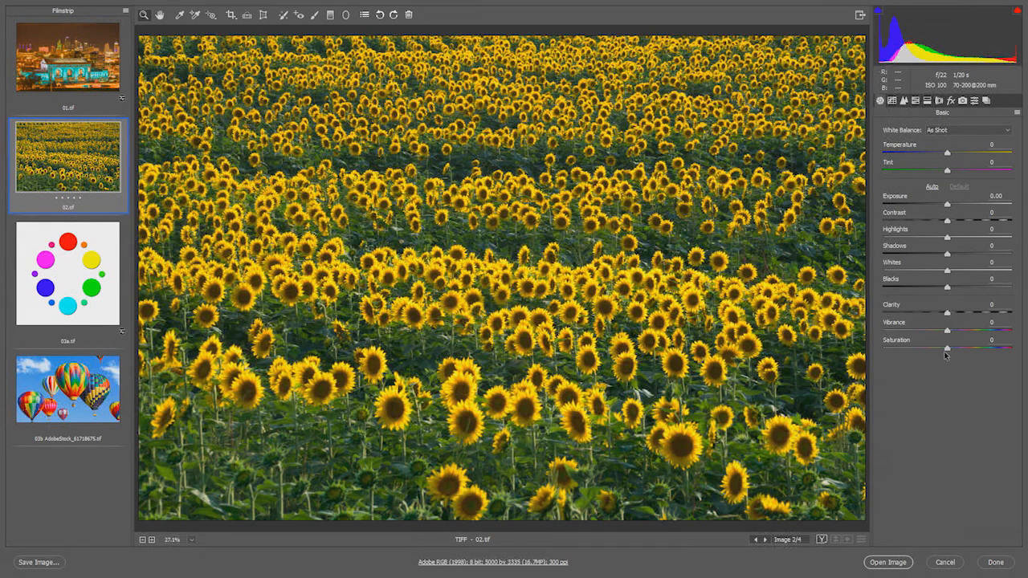
left_click_drag(947, 348, 1020, 354)
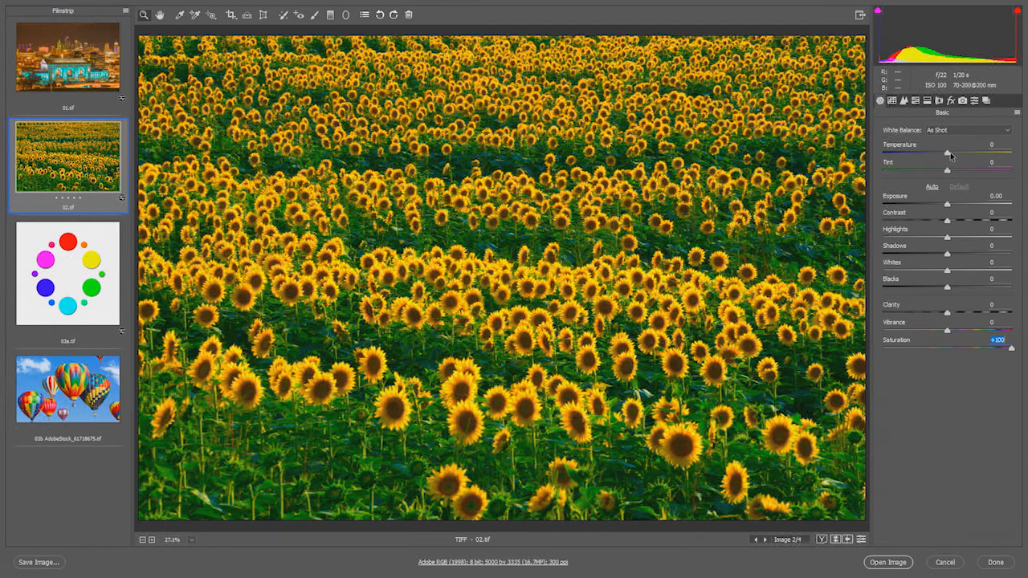
left_click_drag(949, 155, 961, 157)
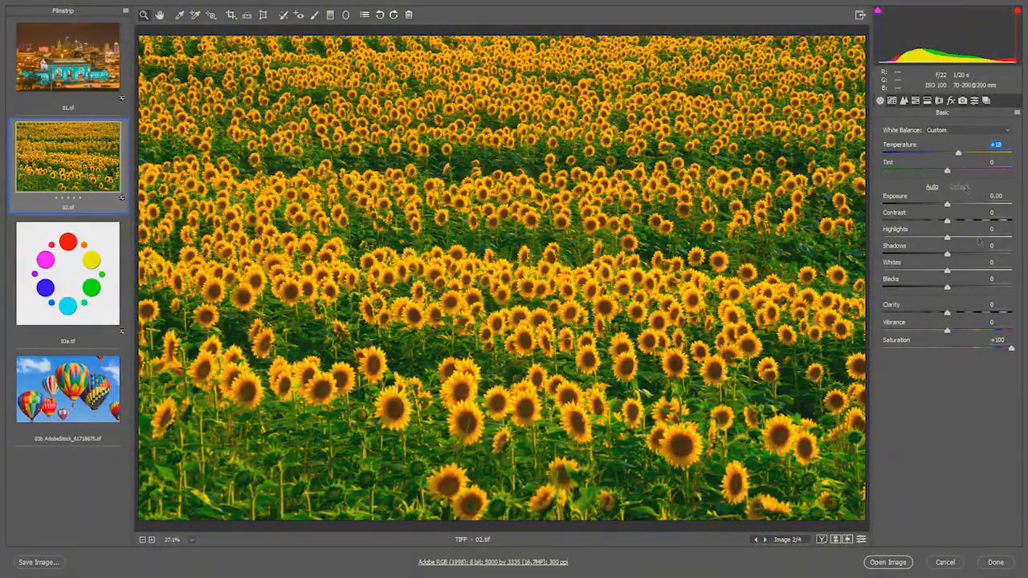
- Reset the sunflower image's Saturation to 0 and compare the corrected version with the default settings
left_click_drag(1006, 339, 948, 348)
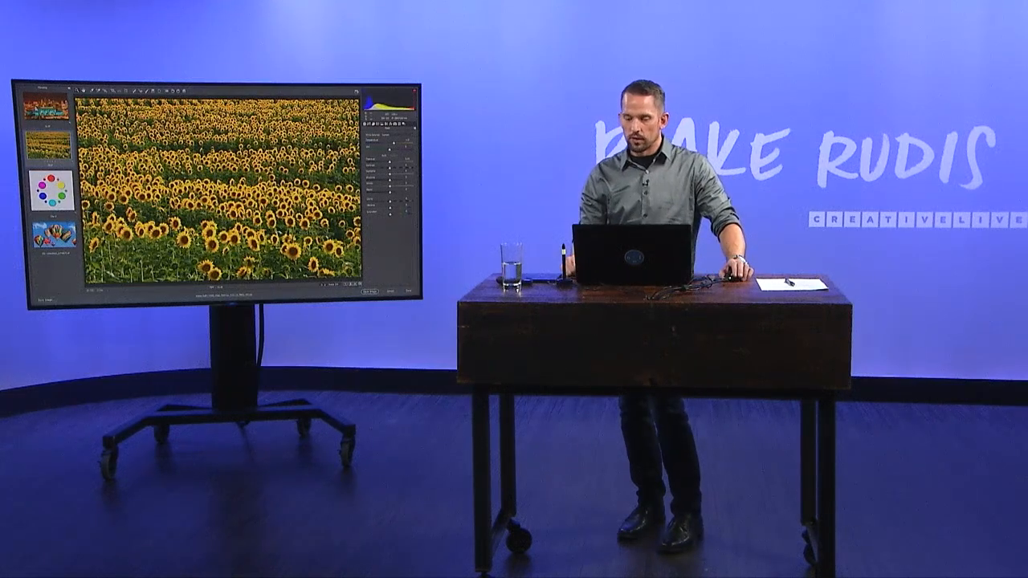
left_click(360, 283)
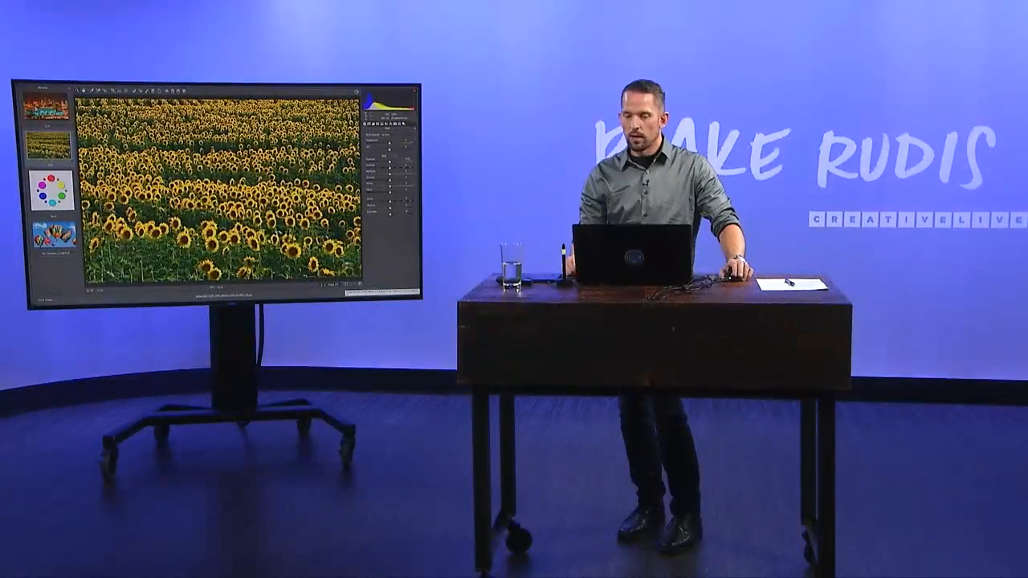
left_click(360, 283)
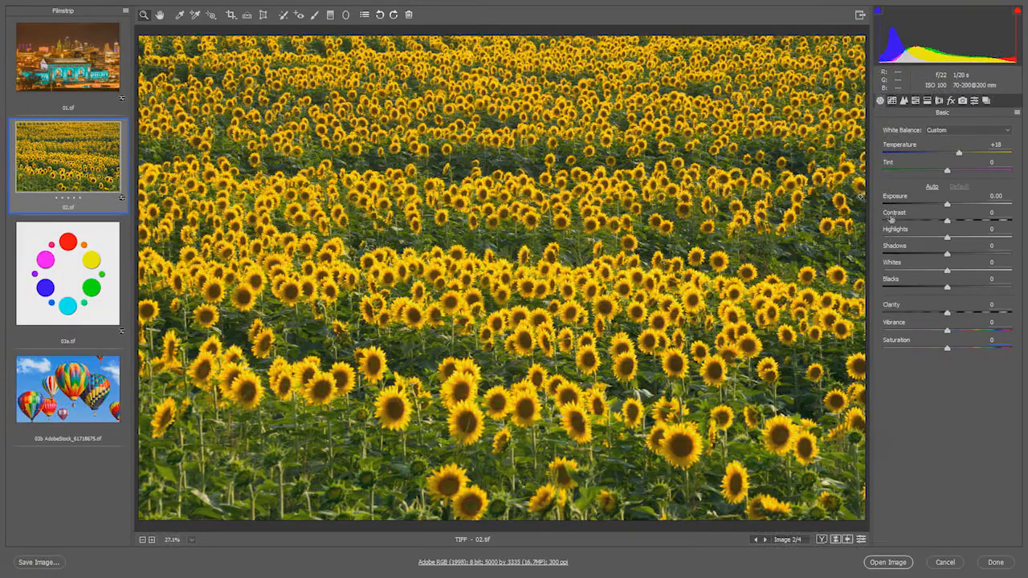
- Select the colour-circle image 03a.tif and show its HSL saturation adjustments
left_click(90, 264)
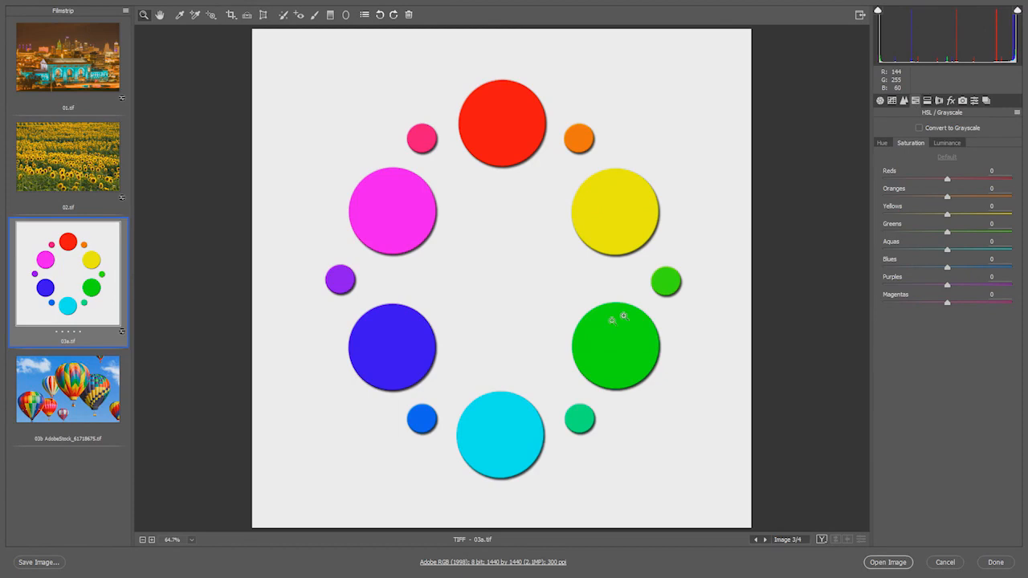
left_click_drag(947, 214, 1026, 194)
left_click(879, 101)
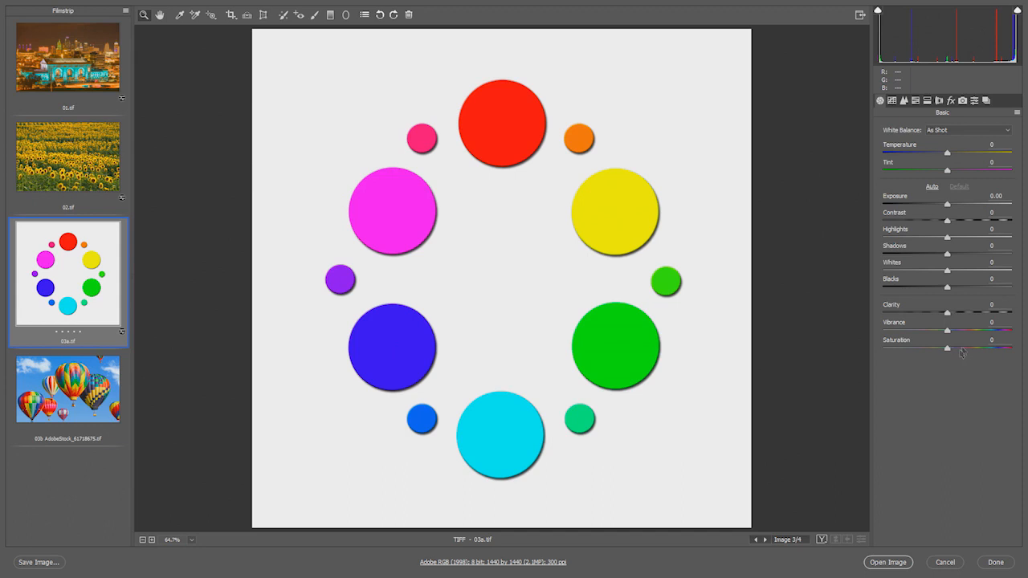
left_click(916, 103)
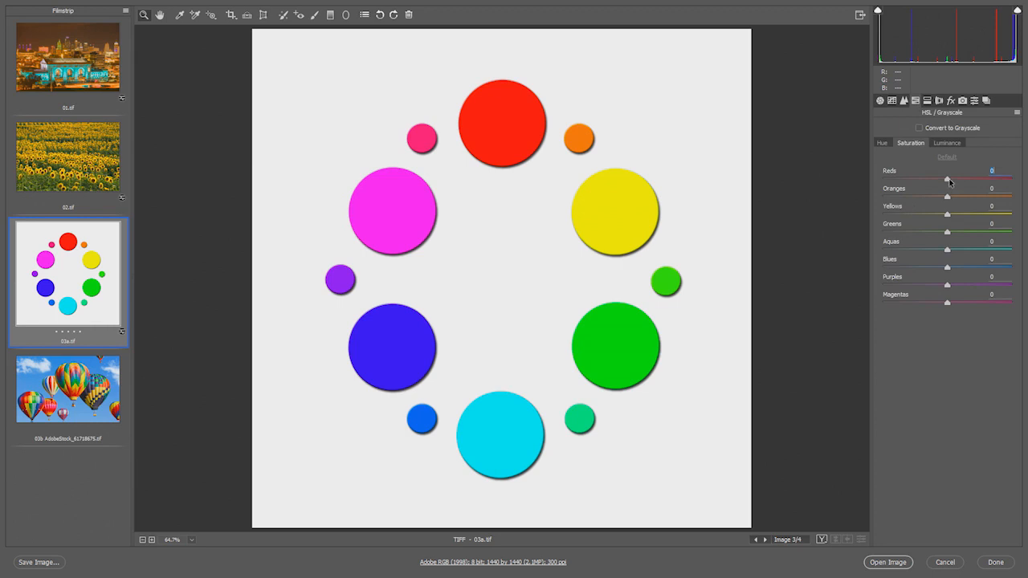
- Try the Reds saturation of the colour circles at its maximum and at -100, and reset it to 0
left_click_drag(948, 180, 1027, 186)
left_click_drag(1014, 180, 875, 203)
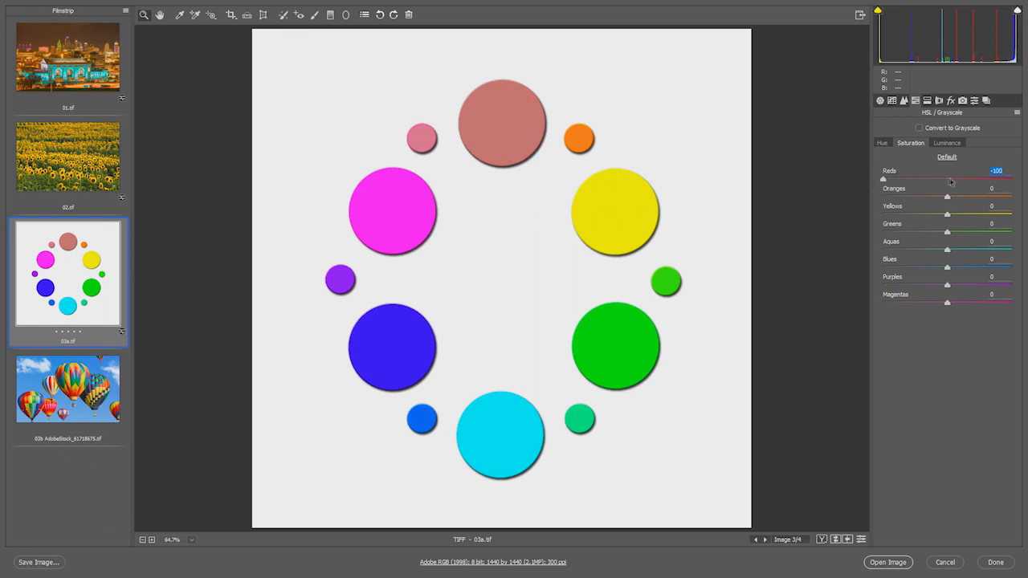
left_click(946, 179)
- Try a Reds luminance of -100 on the colour circles and reset it to 0
left_click(947, 143)
left_click(952, 180)
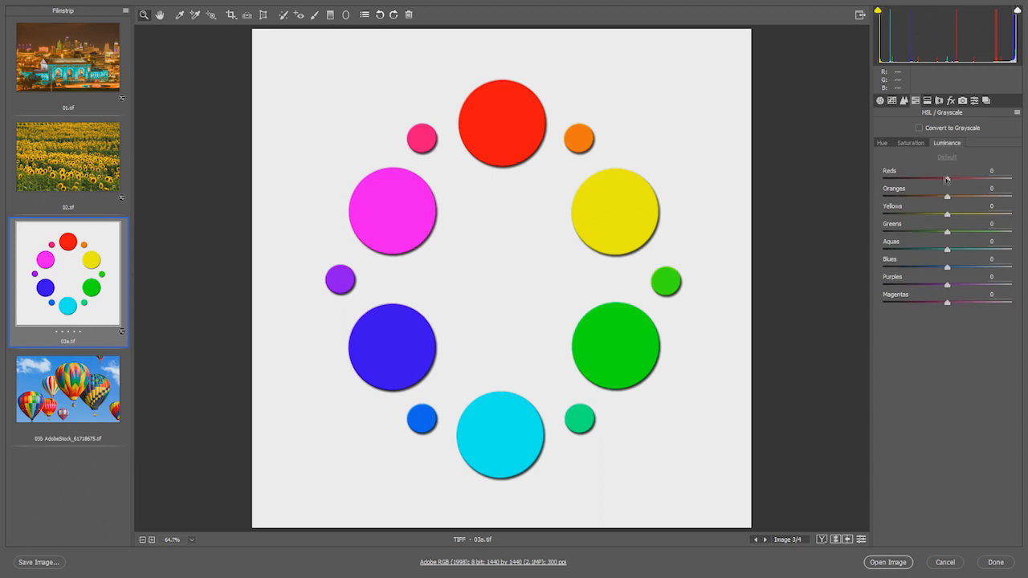
left_click_drag(953, 180, 876, 179)
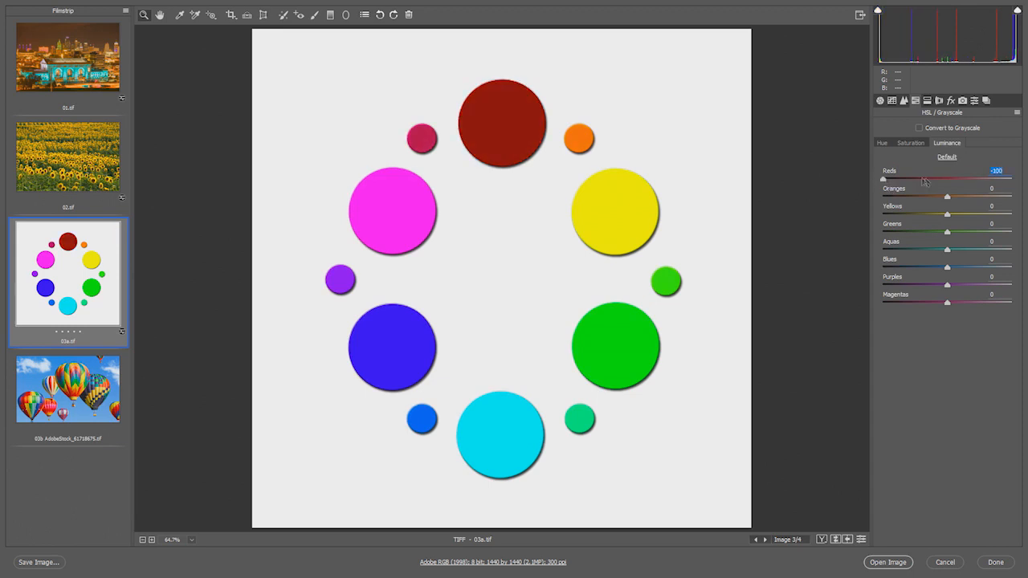
left_click(946, 180)
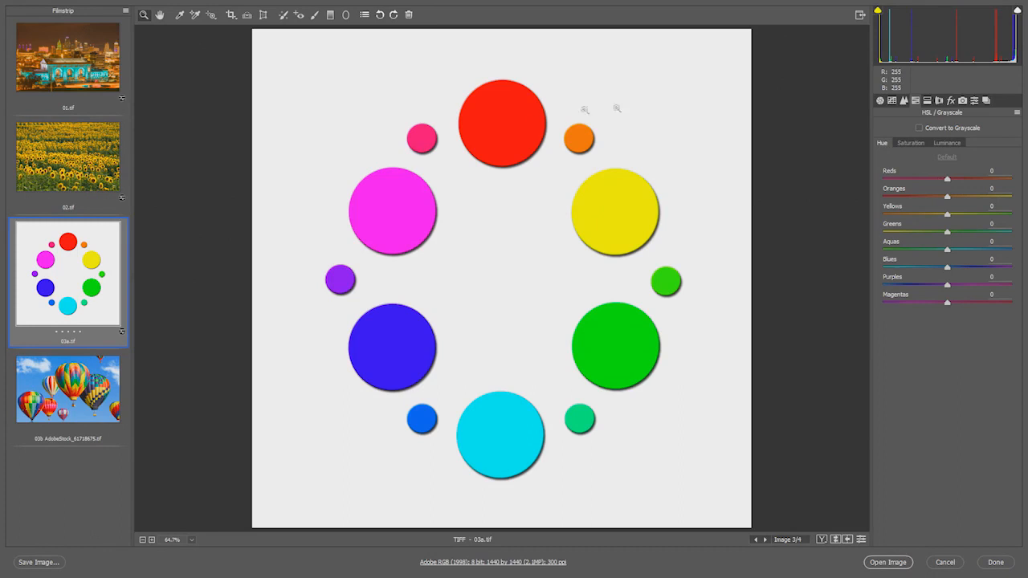
- Try the Reds hue at +100 and the Oranges hue at its minimum on the colour circles, resetting each to 0
left_click_drag(948, 179, 1025, 179)
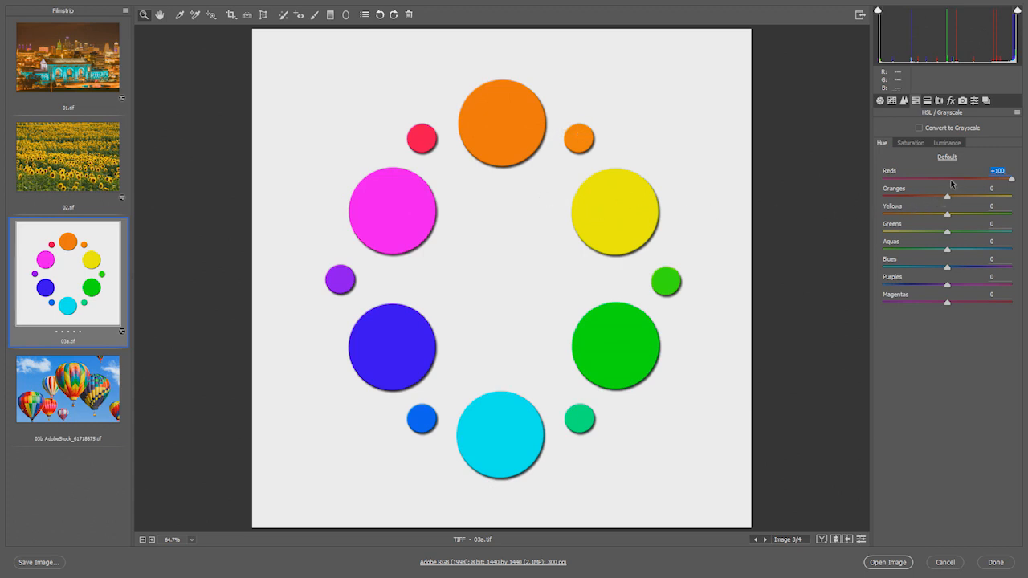
left_click(951, 179)
left_click_drag(948, 196, 882, 197)
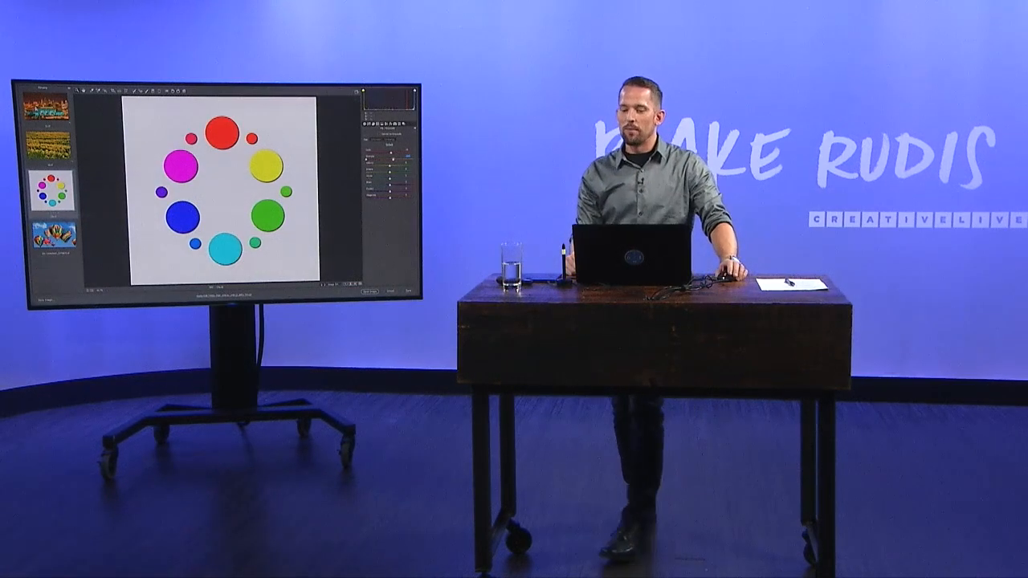
double_click(392, 158)
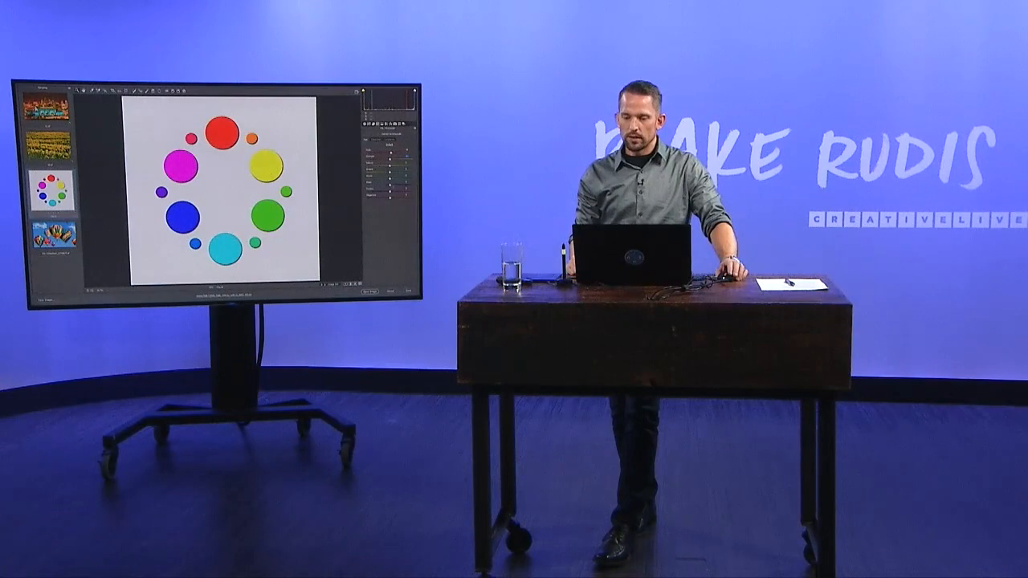
- Try the Blues hue of the colour circles at its maximum and minimum, and reset it to the default
left_click_drag(391, 186, 413, 185)
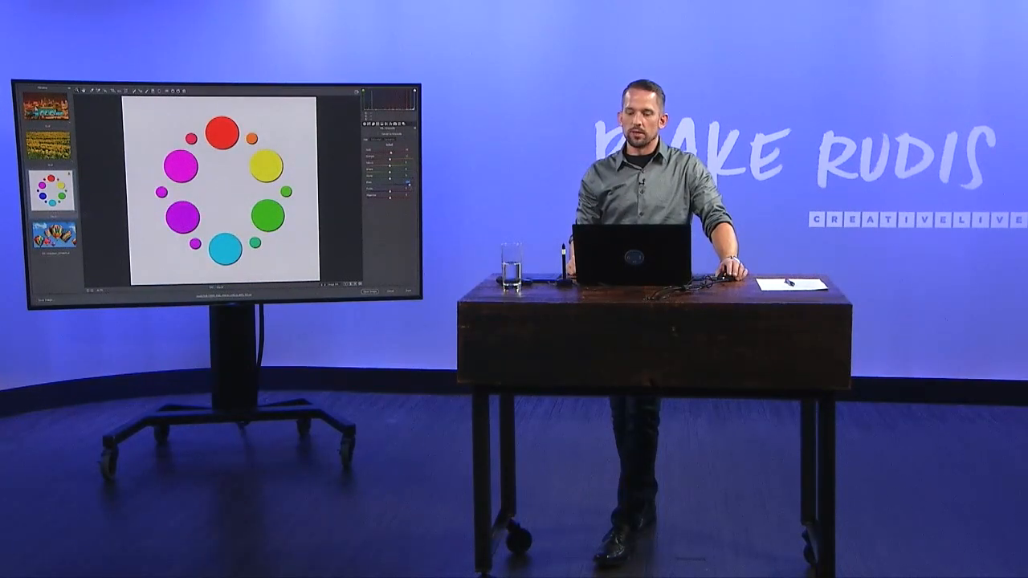
left_click_drag(409, 186, 368, 187)
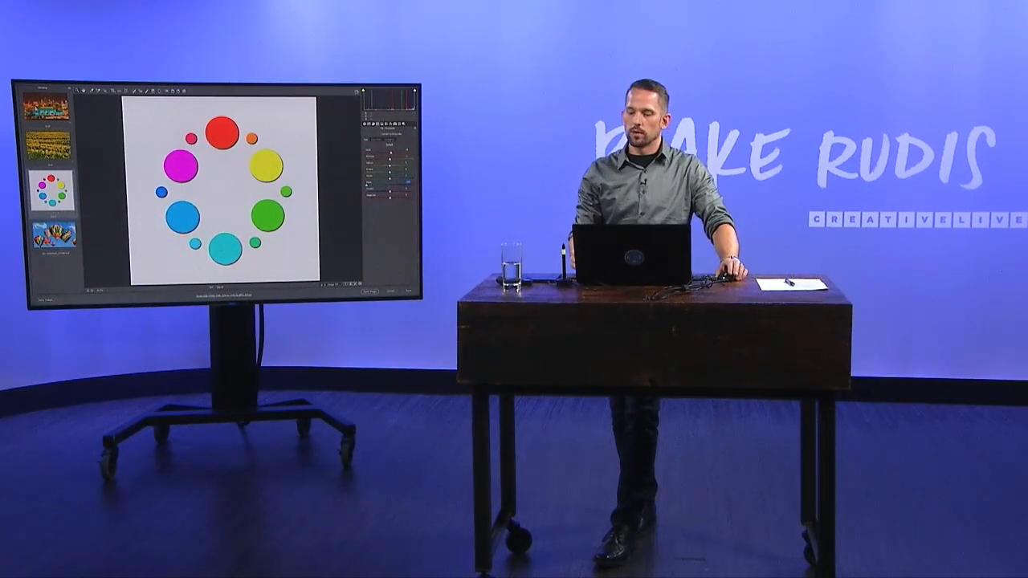
double_click(367, 186)
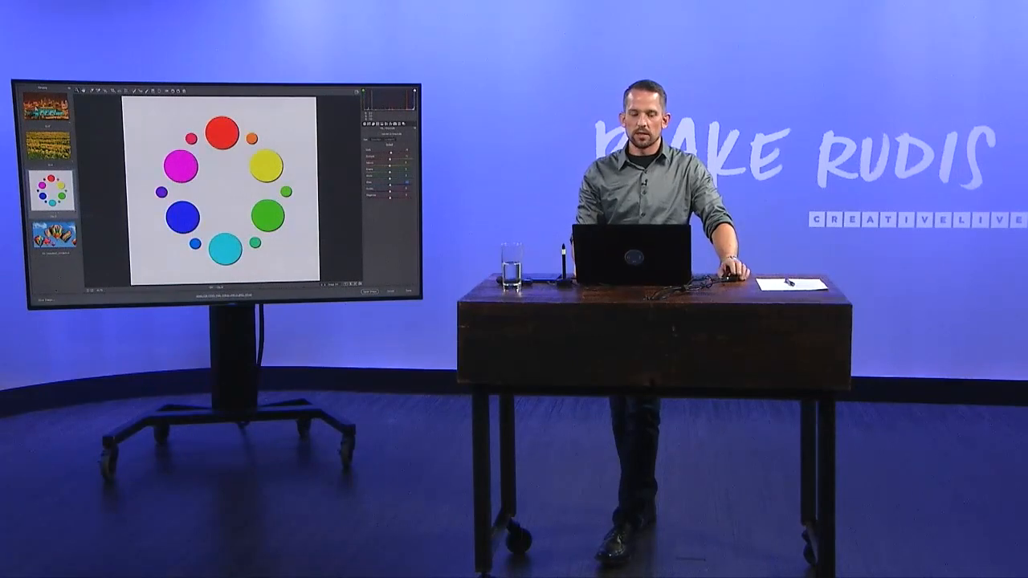
- On the hot-air balloon image 03b, set the Yellows saturation to -28 and the Reds saturation to +61
left_click(54, 236)
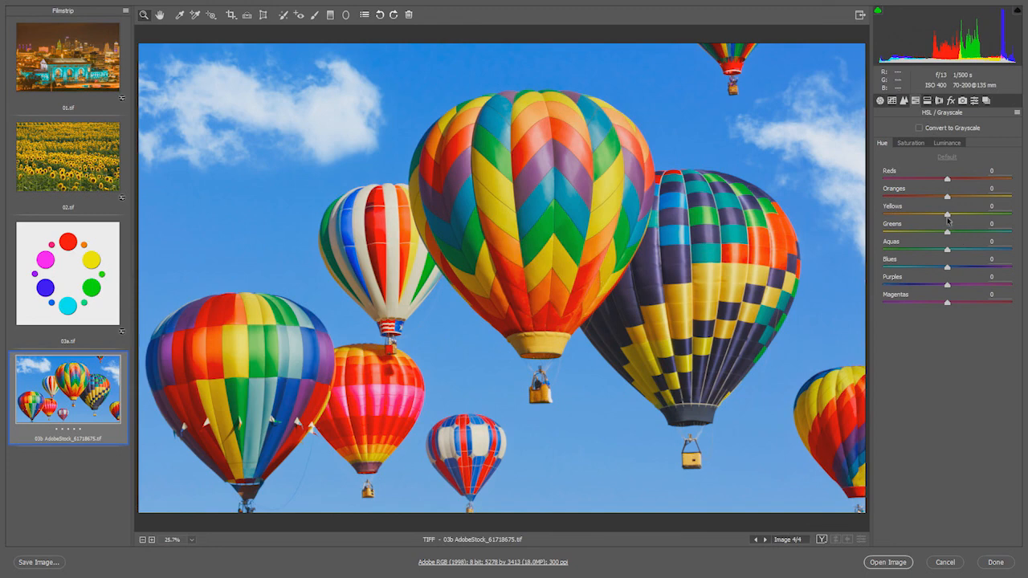
mouse_move(948, 220)
left_mouse_down()
mouse_move(887, 218)
mouse_move(985, 222)
mouse_move(928, 218)
left_mouse_up()
left_click(913, 145)
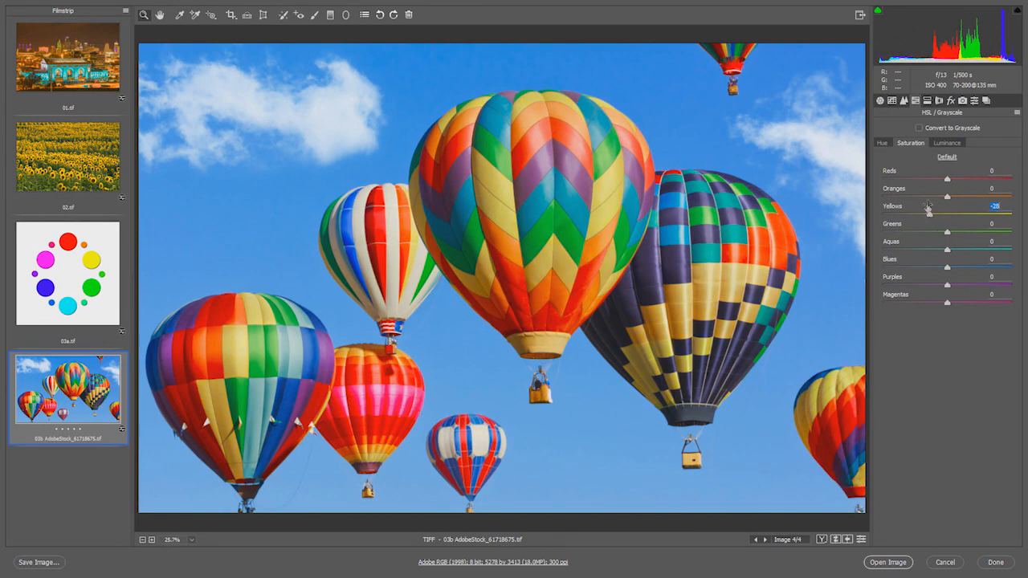
left_click_drag(947, 179, 987, 179)
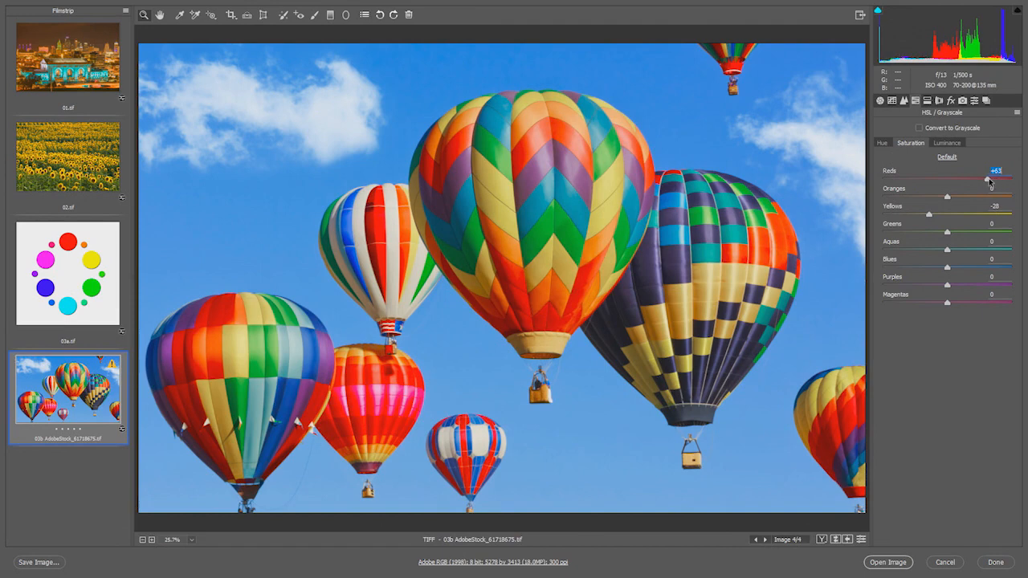
- Set the Reds luminance of the balloon image to -28
left_click(949, 144)
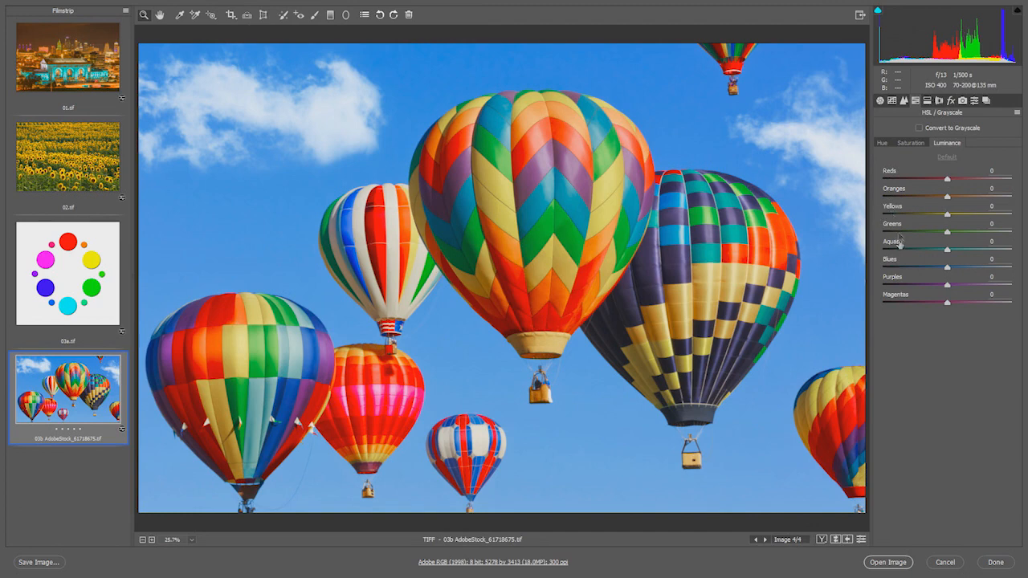
mouse_move(948, 181)
left_mouse_down()
mouse_move(929, 183)
mouse_move(955, 178)
mouse_move(930, 182)
left_mouse_up()
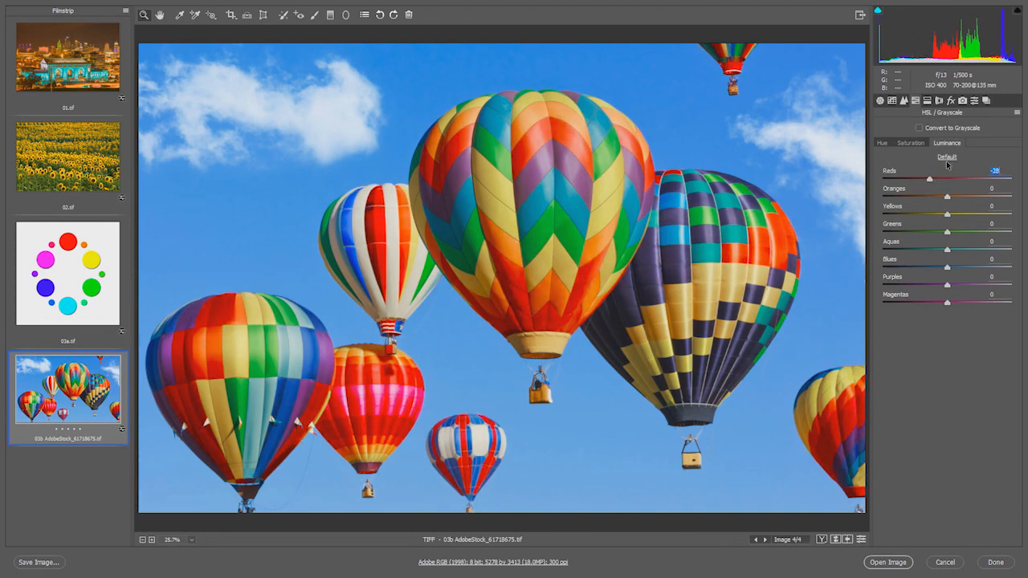